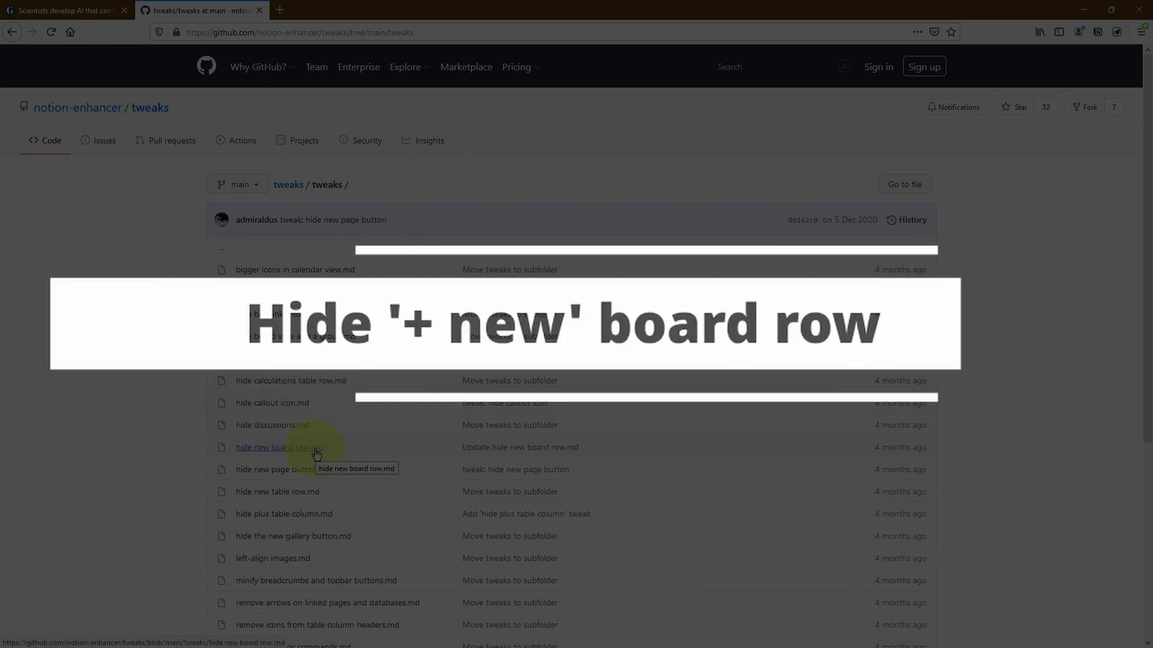
# Step: Open the hide plus table column tweak and scroll down the settings list
pyautogui.click(303, 515)
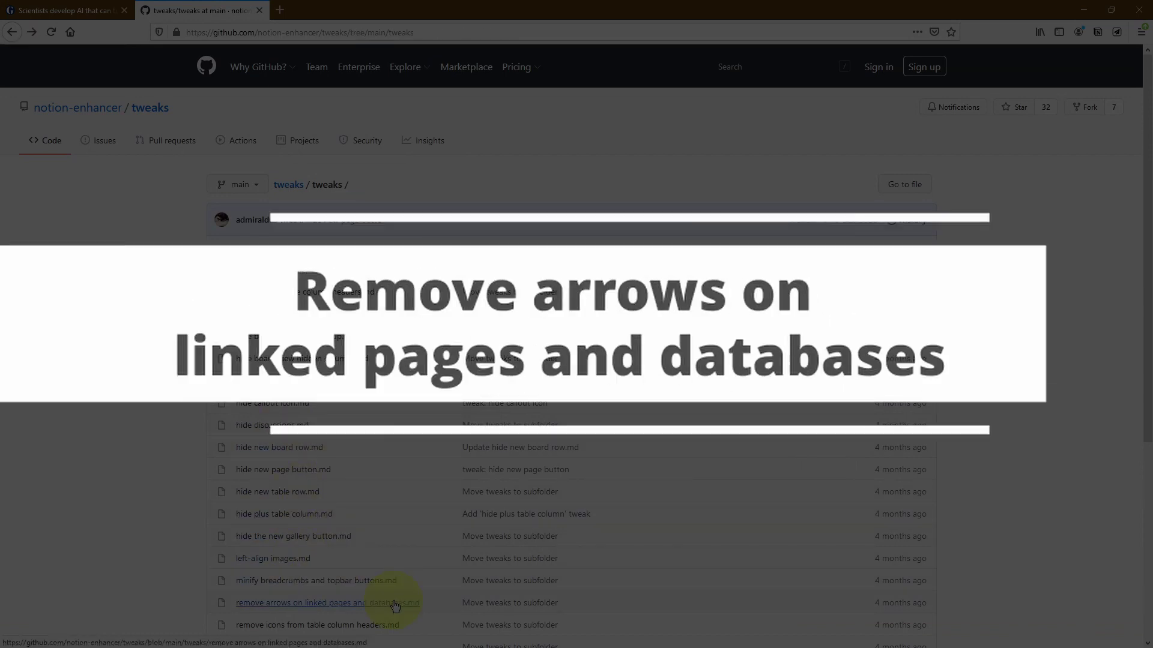
pyautogui.scroll(-2, 386, 596)
pyautogui.scroll(-3, 311, 569)
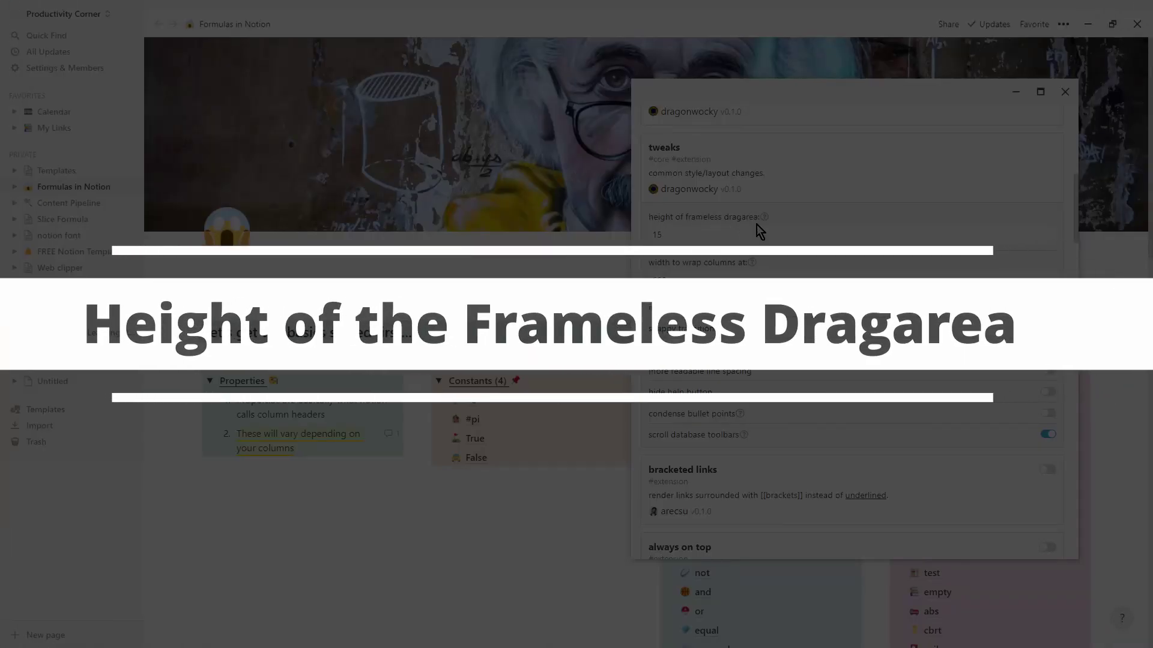
# Step: Select the 15 in the frameless dragarea height field, then minimize the enhancer settings window
pyautogui.moveTo(766, 218)
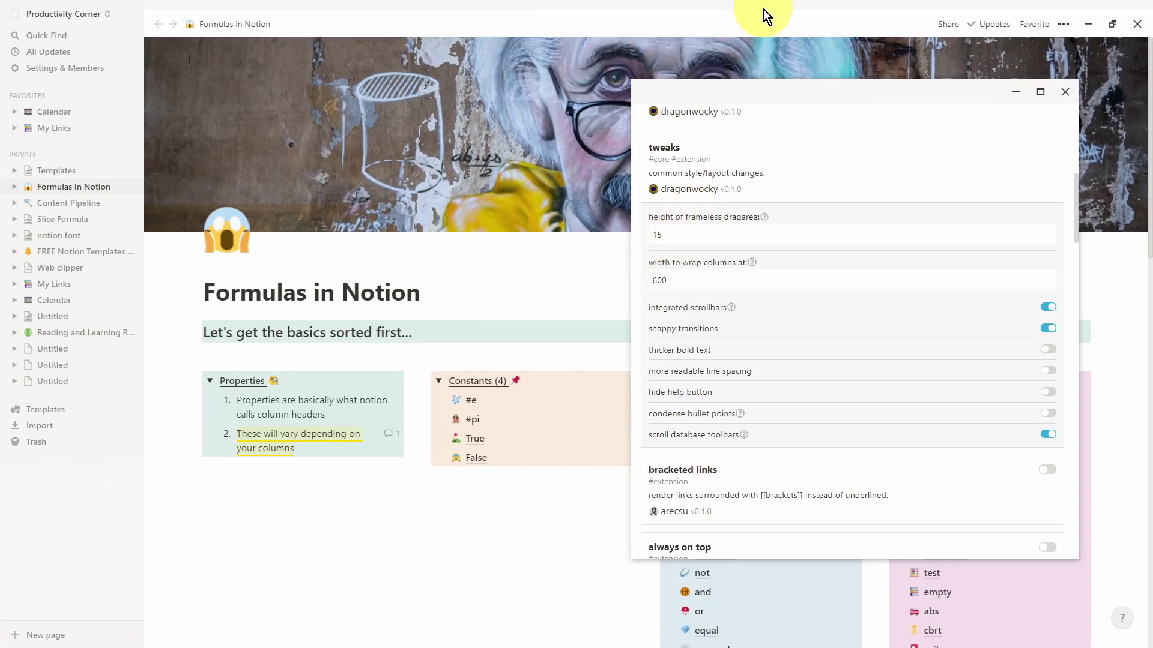
pyautogui.click(674, 234)
pyautogui.moveTo(656, 235); pyautogui.dragTo(923, 247)
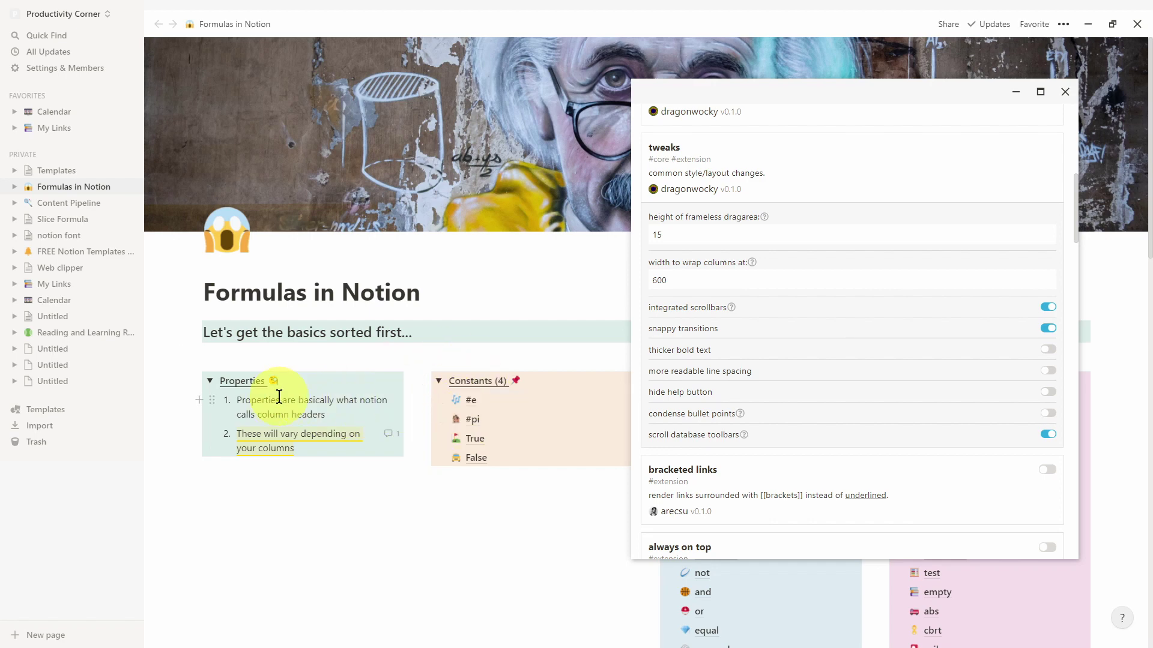
pyautogui.click(1016, 94)
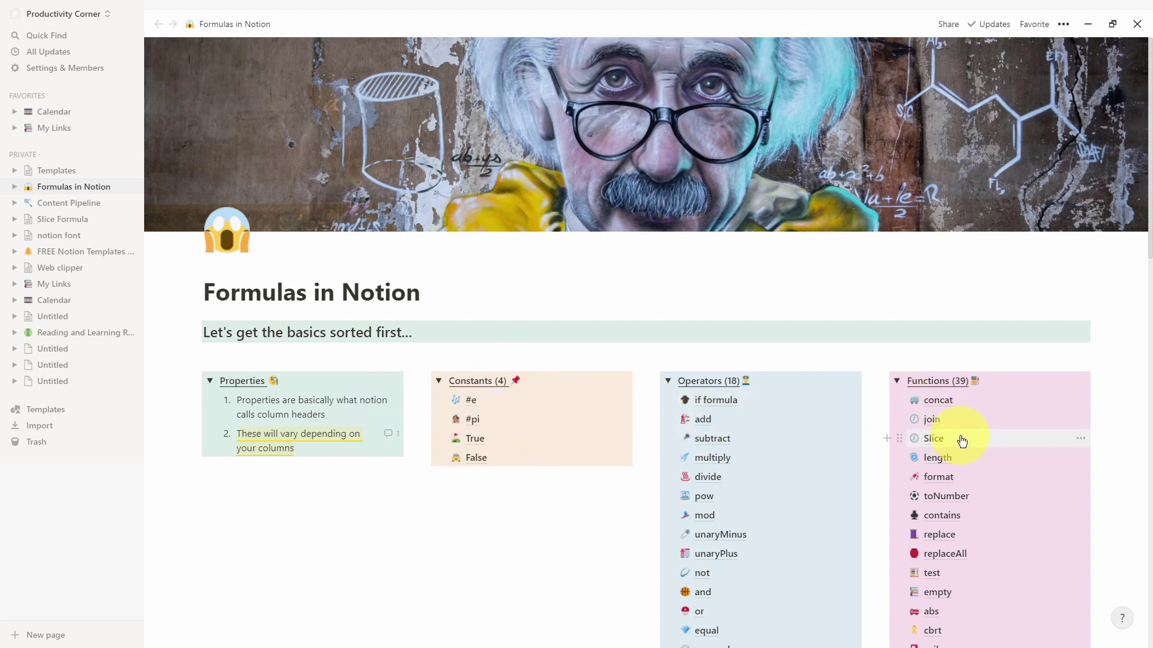
# Step: Reopen enhancer settings with Alt+E, test dragging the Constants block, and select the wrap width's extra zeros
pyautogui.hotkey('alt', 'e')
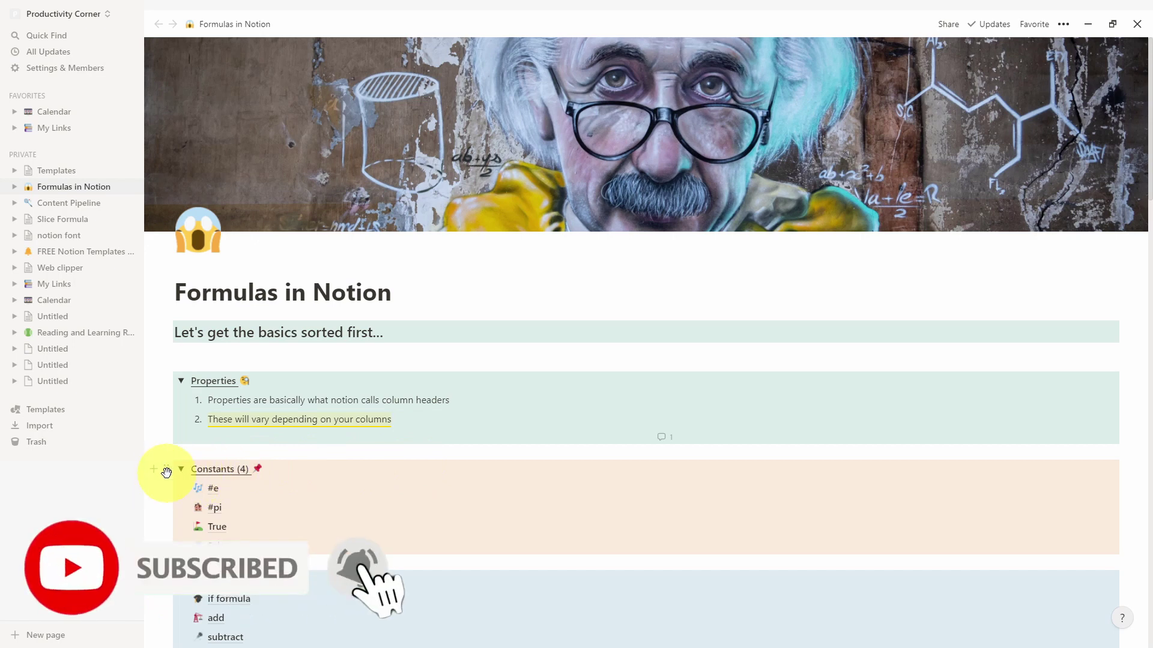
pyautogui.moveTo(165, 470); pyautogui.dragTo(201, 466)
pyautogui.moveTo(201, 467); pyautogui.dragTo(201, 466)
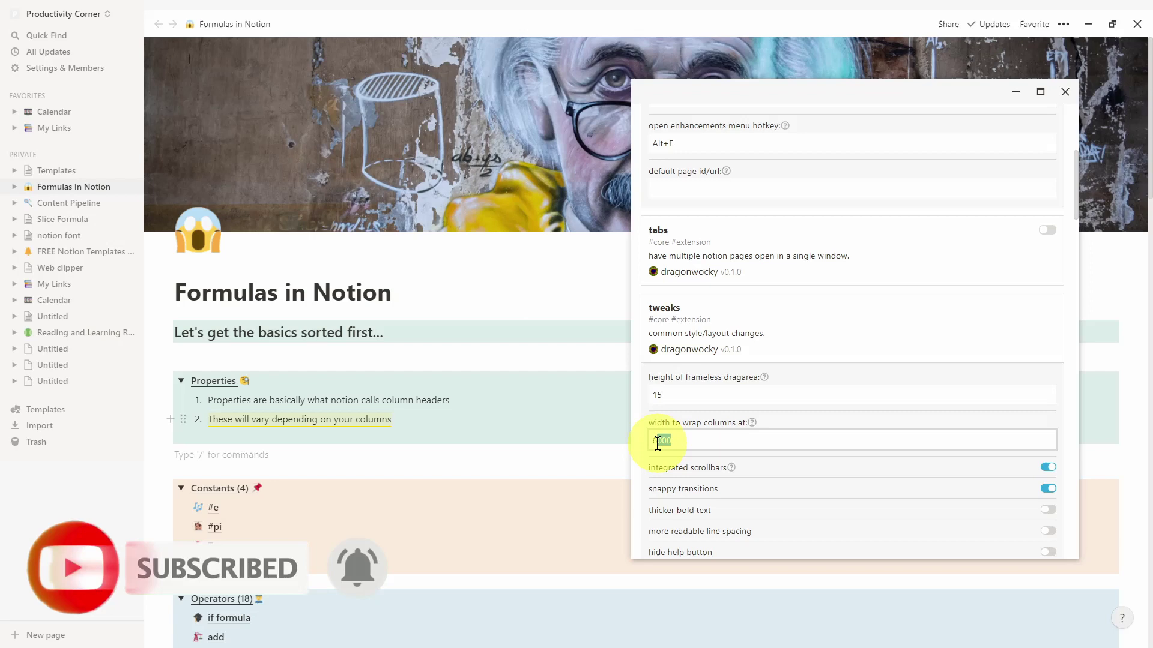
pyautogui.moveTo(657, 440); pyautogui.dragTo(795, 433)
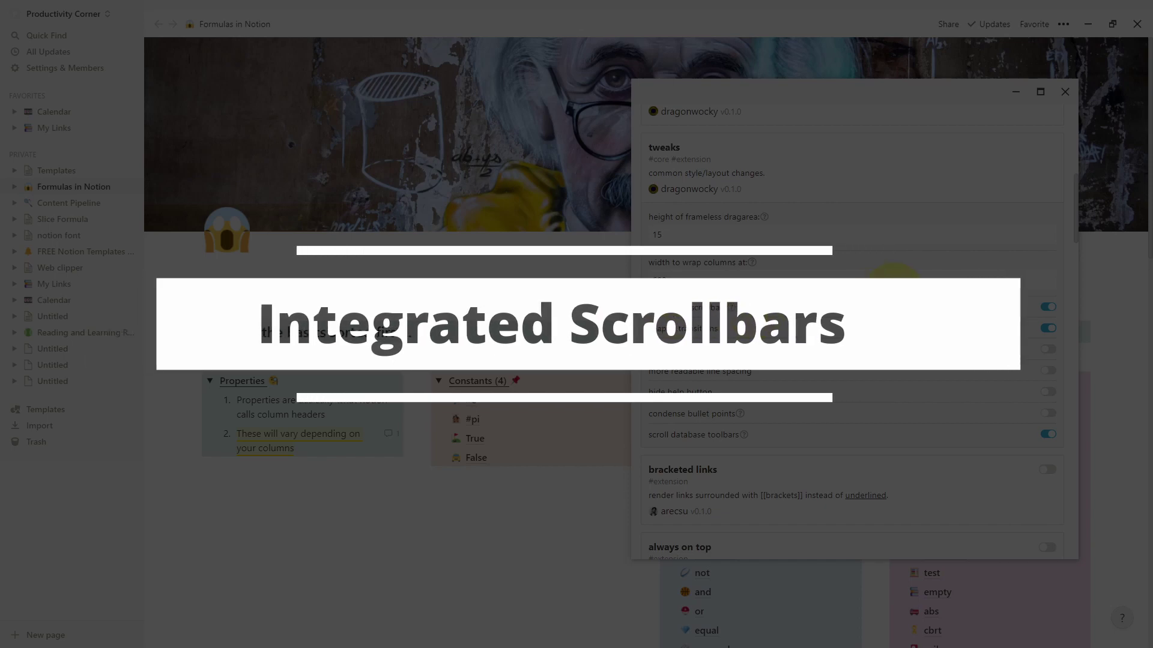
# Step: Switch off the integrated scrollbars toggle in the enhancer tweaks
pyautogui.moveTo(731, 309)
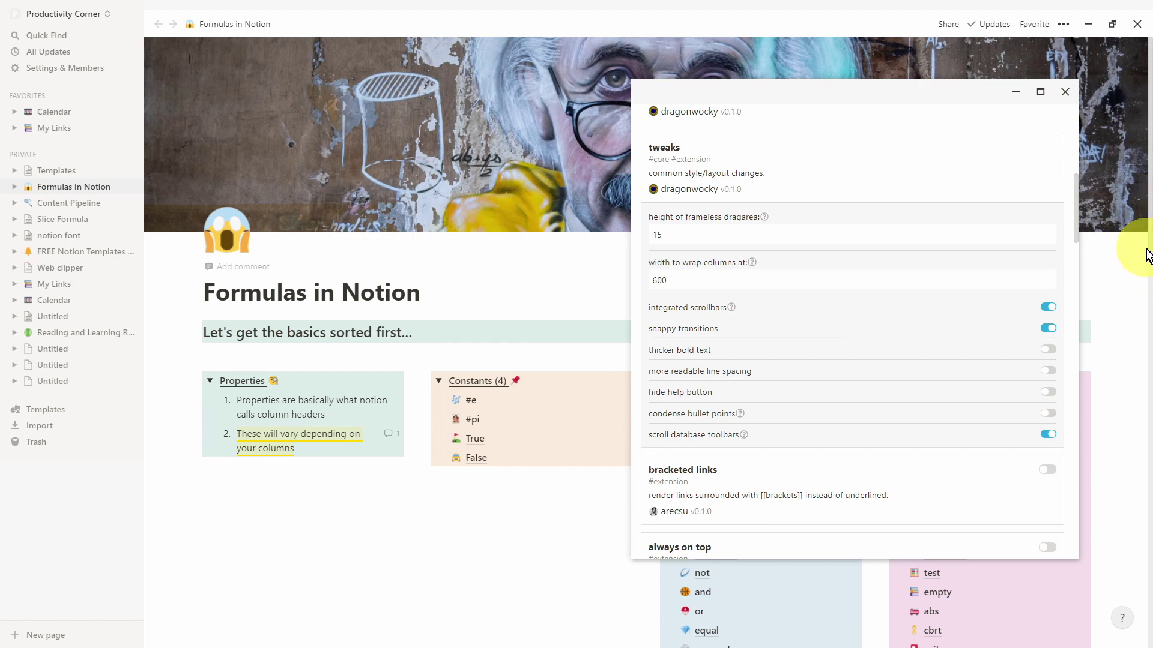
pyautogui.click(1040, 307)
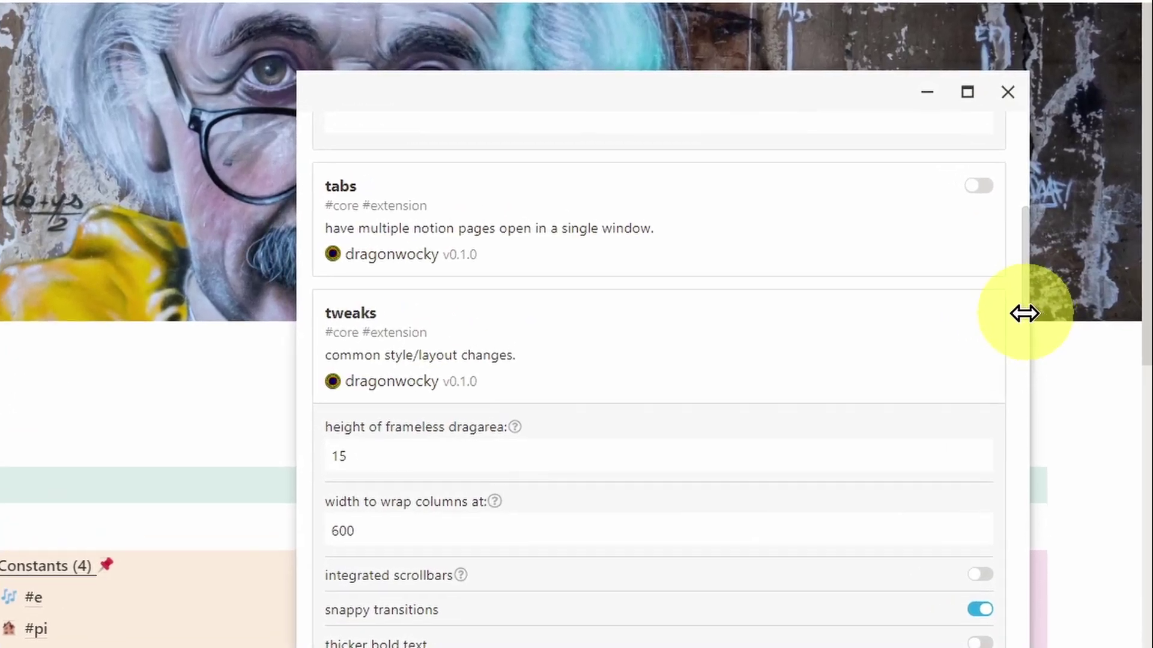
# Step: Scroll down the enhancer settings list
pyautogui.scroll(-2, 1022, 321)
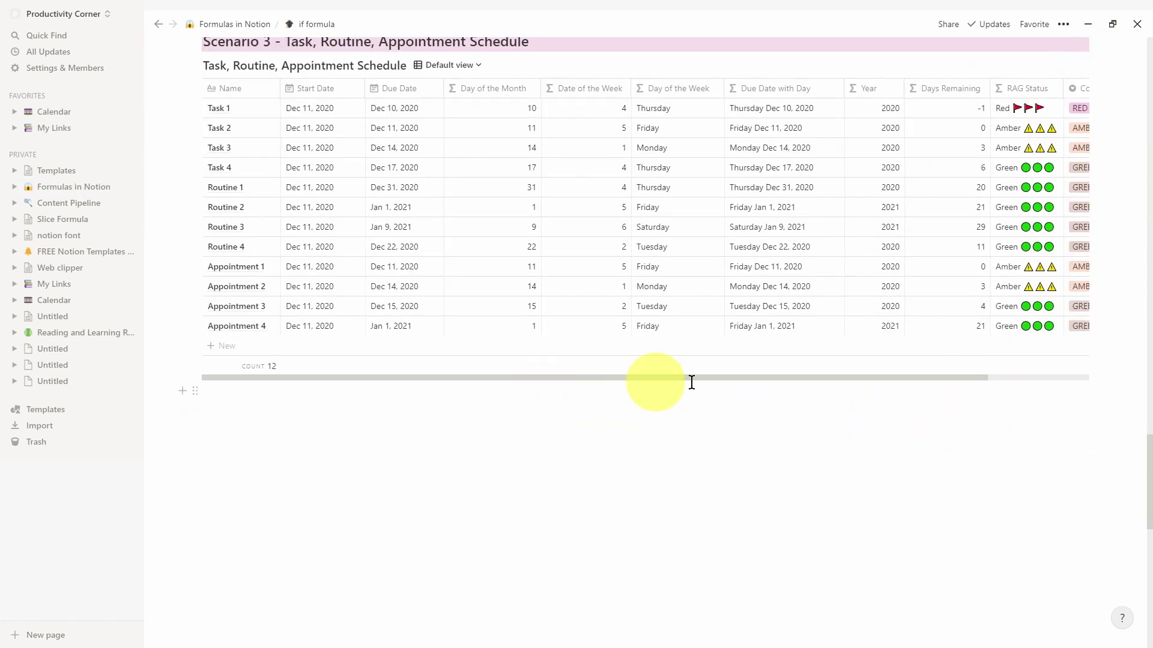
# Step: Reopen settings with Ctrl+Alt+E, switch integrated scrollbars back on, and test the table's horizontal scrollbar
pyautogui.scroll(3, 990, 539)
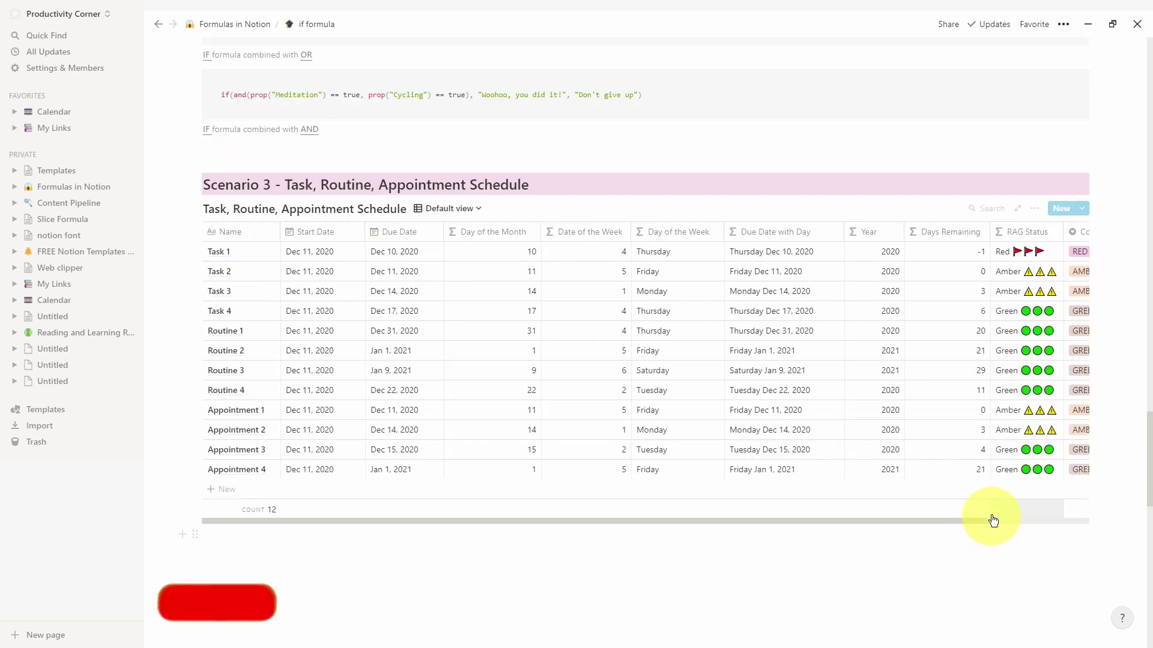
pyautogui.hotkey('ctrl', 'alt', 'e')
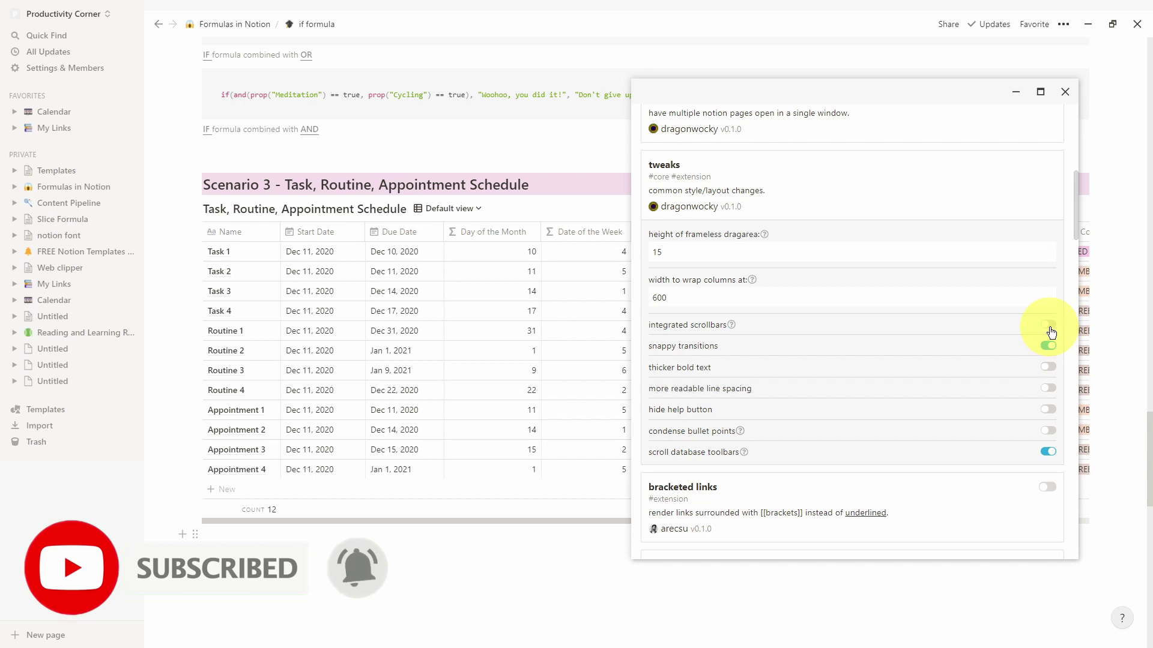
pyautogui.click(1048, 325)
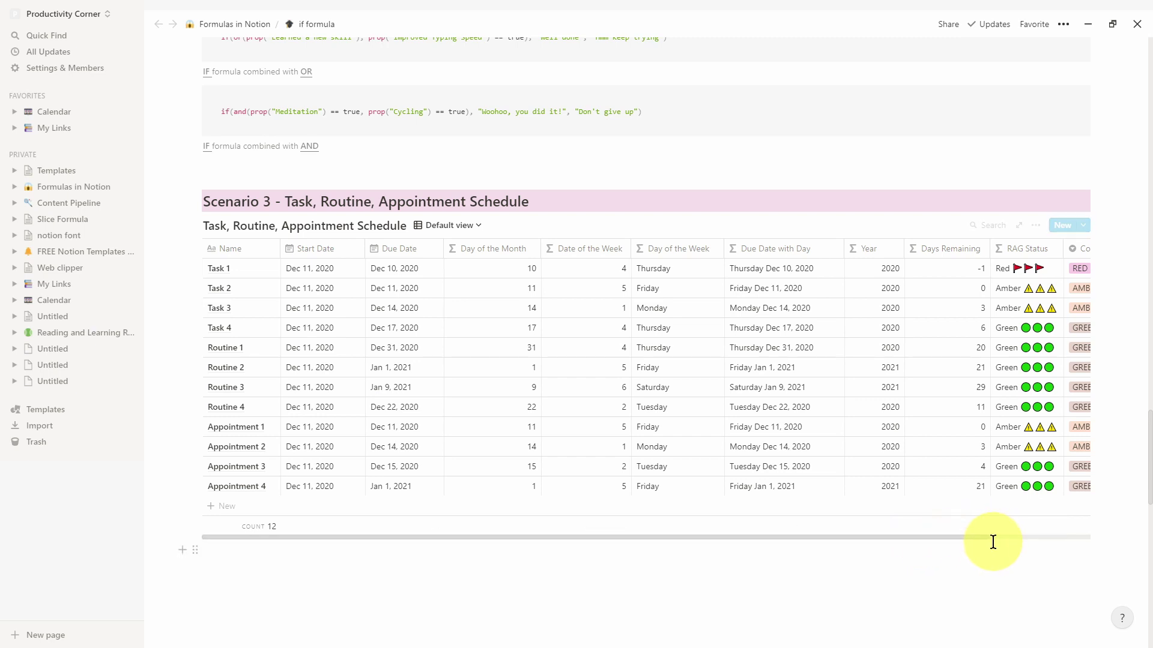
pyautogui.moveTo(979, 539); pyautogui.dragTo(928, 540)
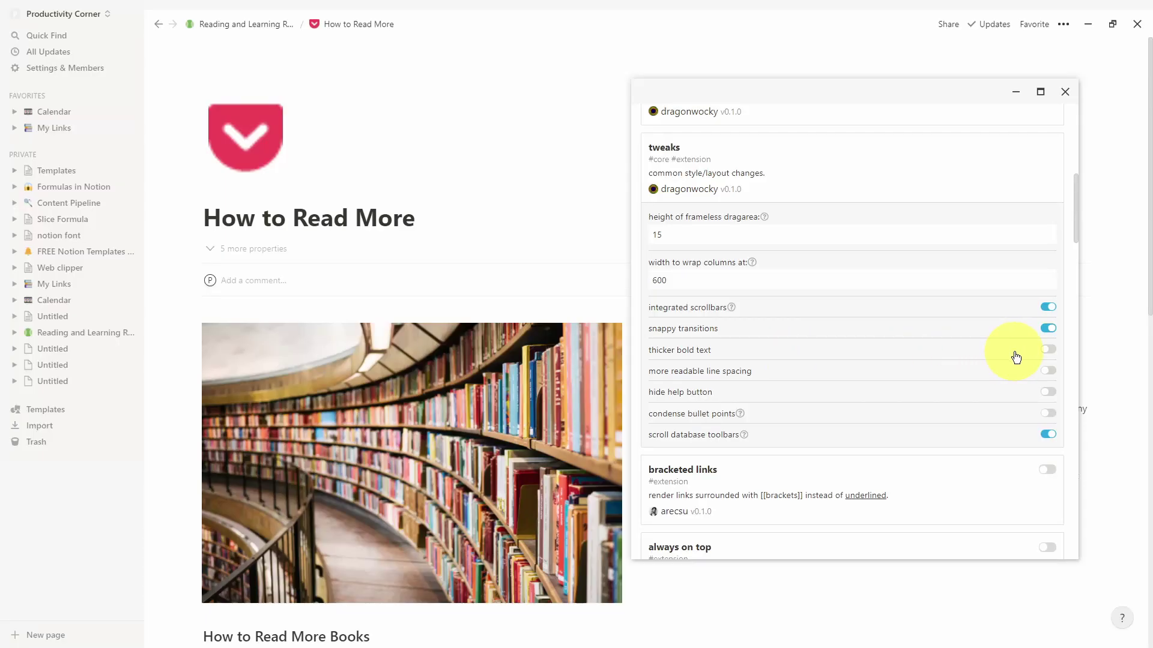
# Step: Drag the enhancer settings window over the page's left side, then minimize it
pyautogui.moveTo(937, 95); pyautogui.dragTo(502, 152)
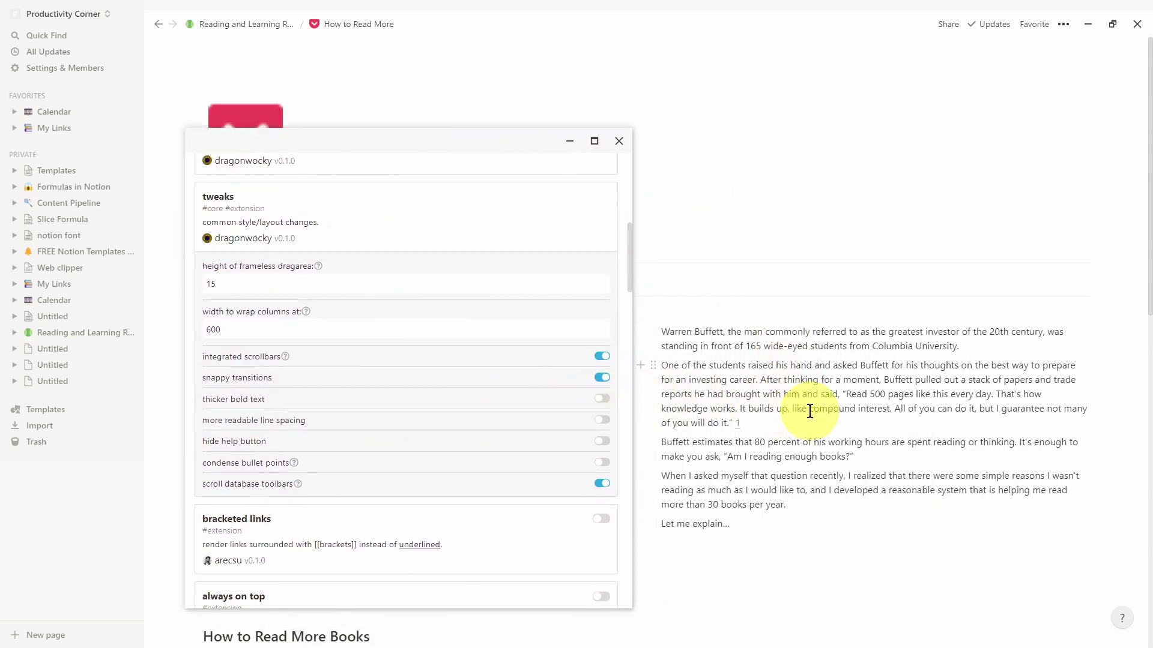
pyautogui.click(846, 396)
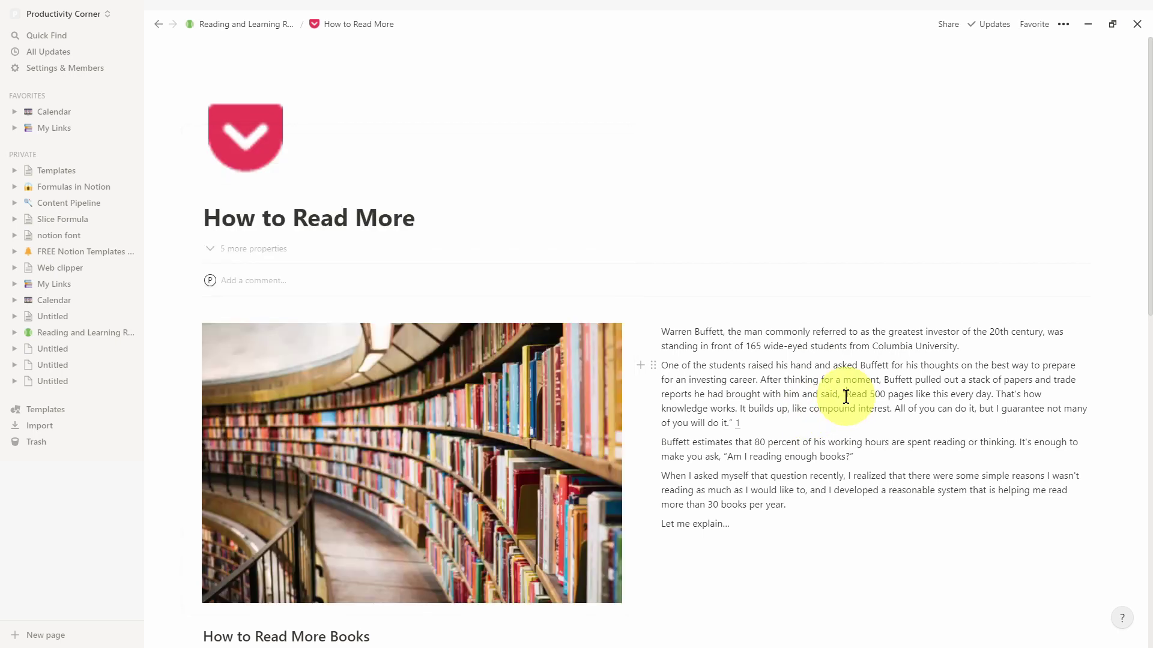
# Step: Bold 'Read 500 pages' in the Buffett passage, then reopen the enhancer settings with Alt+E
pyautogui.moveTo(846, 397); pyautogui.dragTo(913, 394)
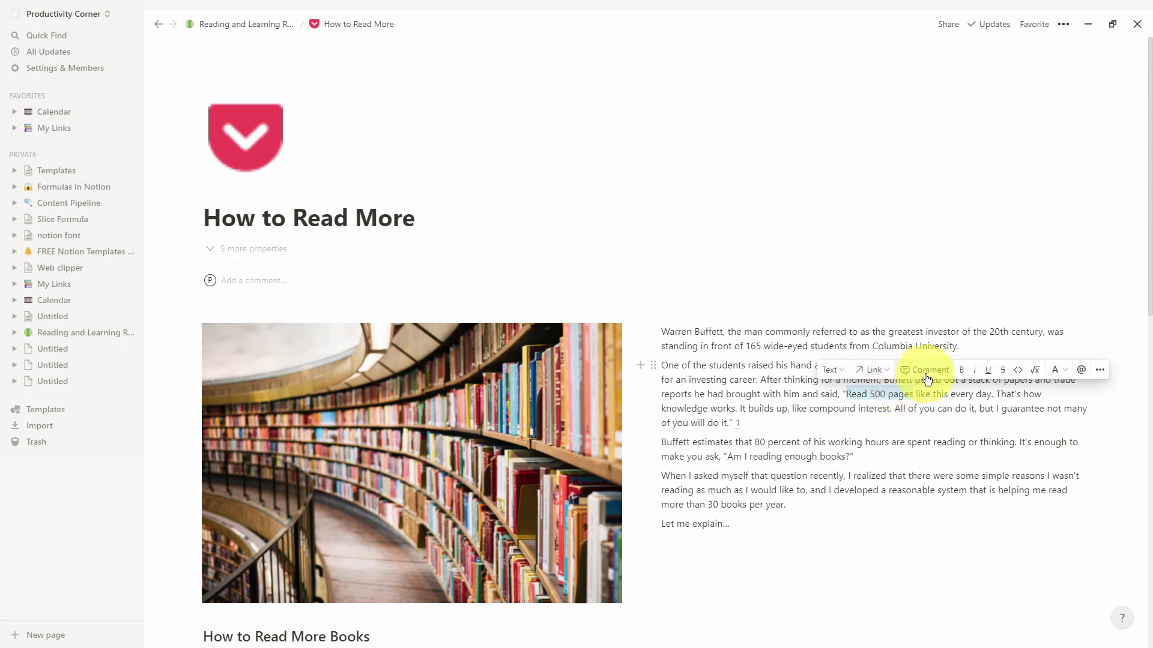
pyautogui.click(964, 370)
pyautogui.click(925, 395)
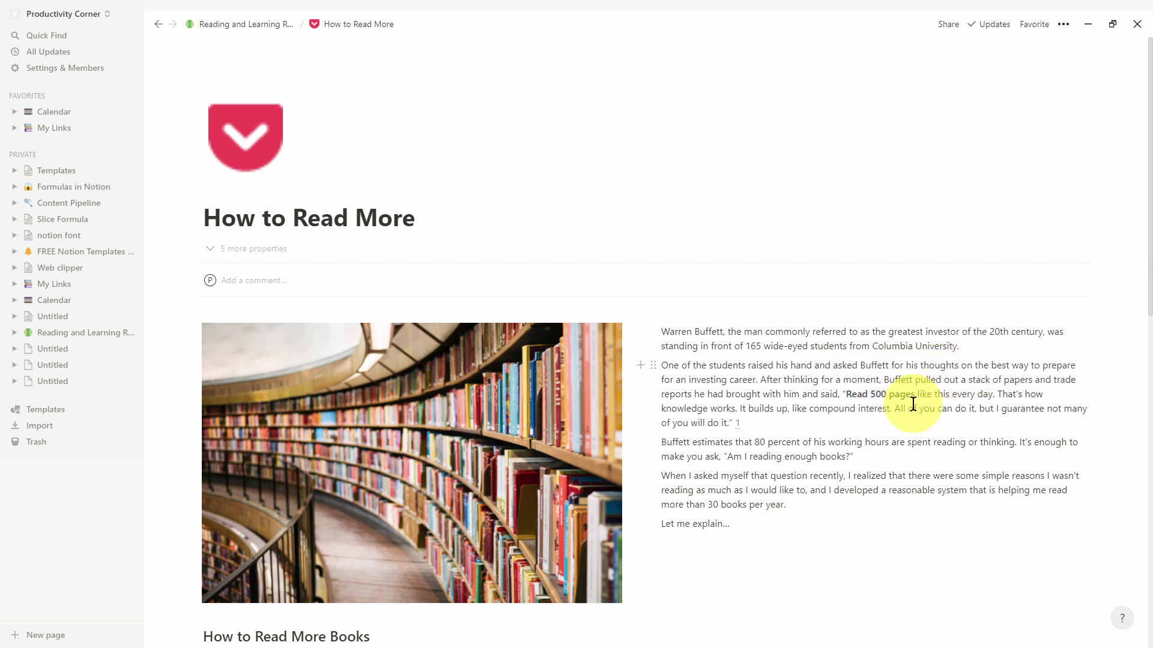
pyautogui.hotkey('alt', 'e')
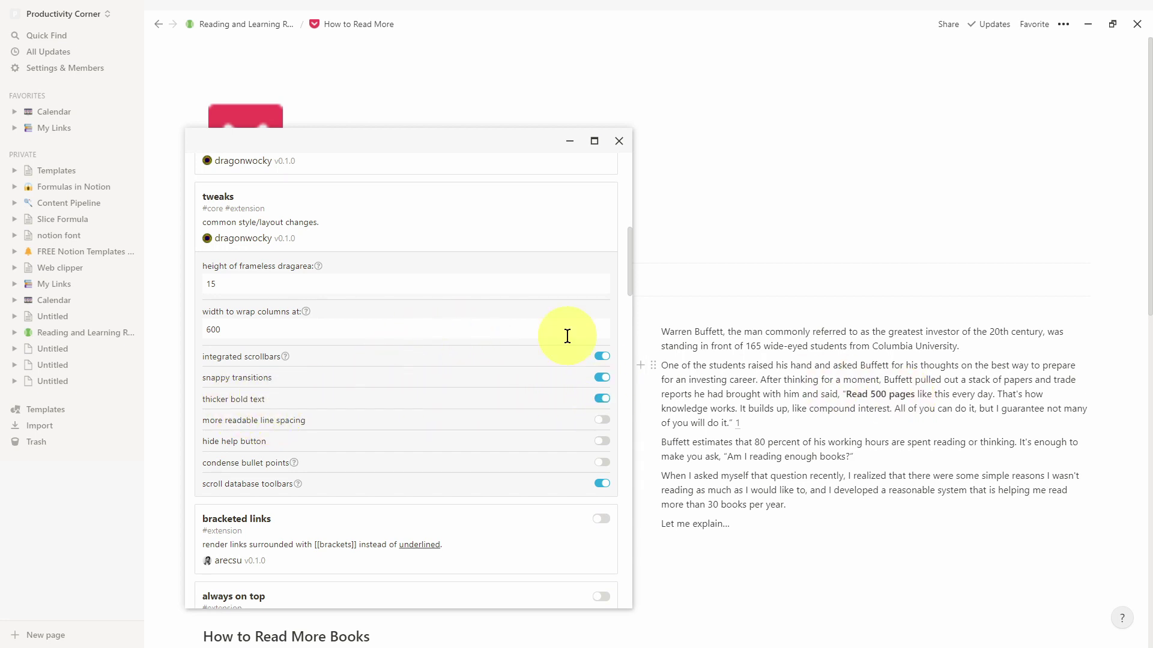
pyautogui.scroll(10, 567, 336)
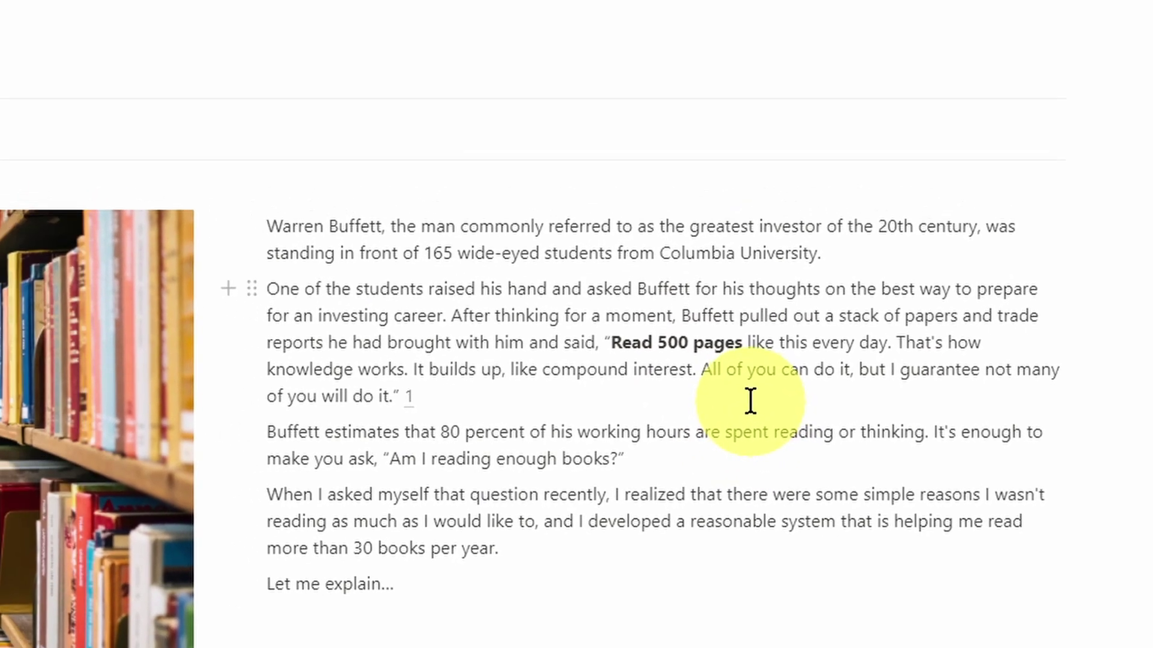
pyautogui.hotkey('alt', 'e')
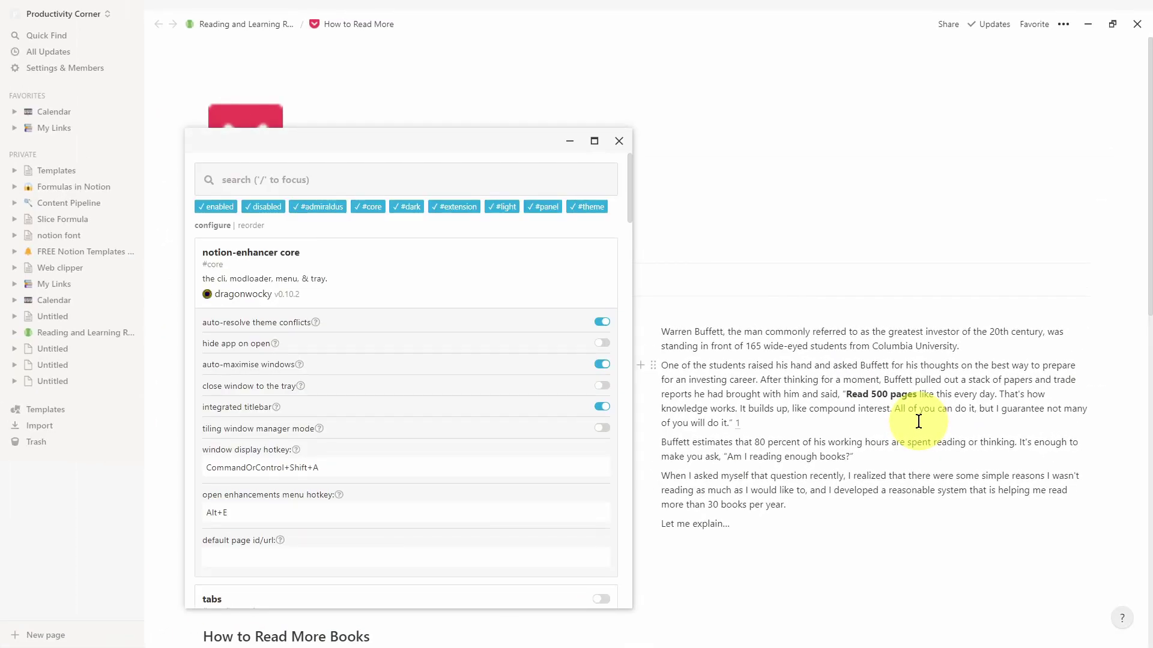
pyautogui.scroll(-8, 474, 471)
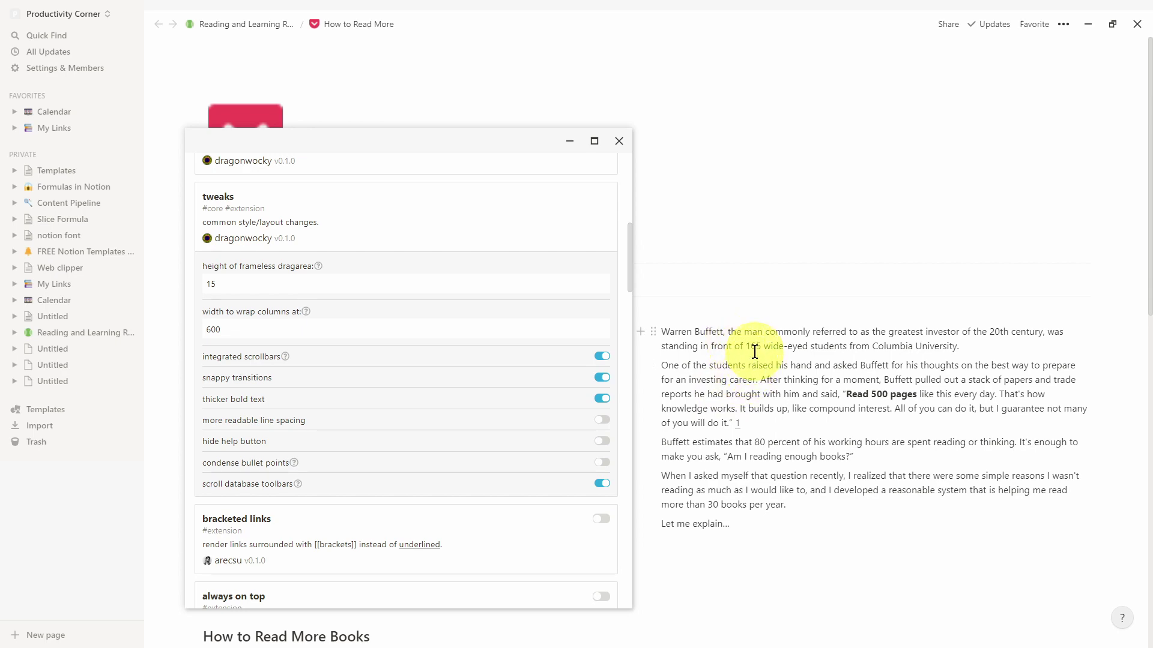
# Step: Turn on the more readable line spacing and hide help button tweaks
pyautogui.click(575, 413)
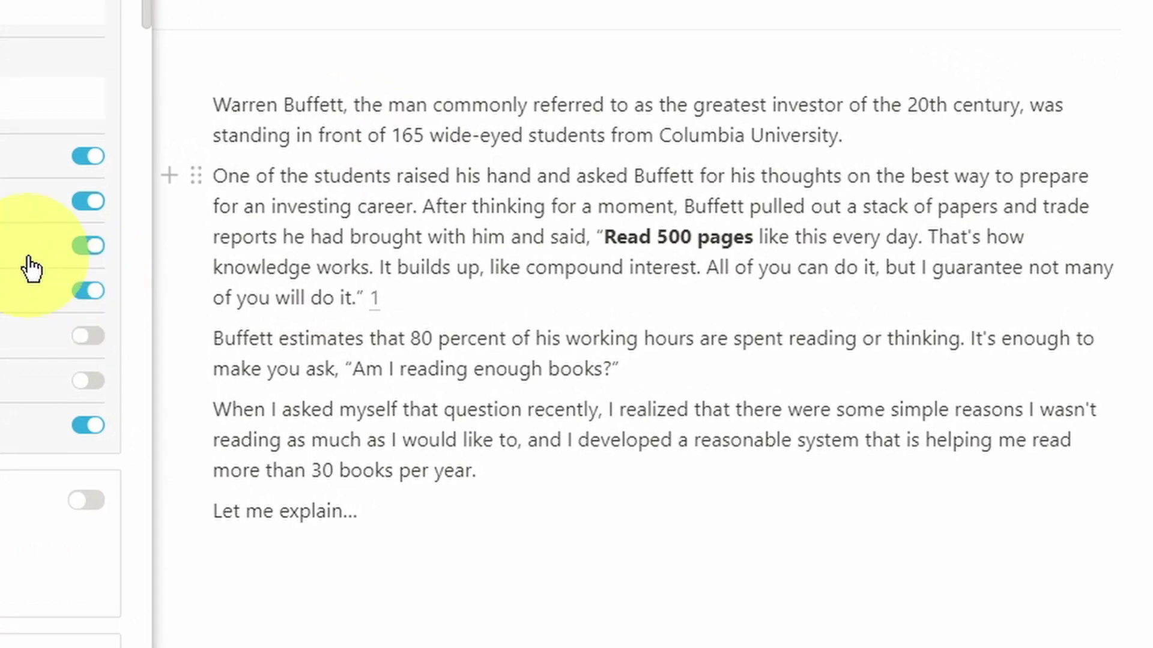
pyautogui.scroll(8, 31, 269)
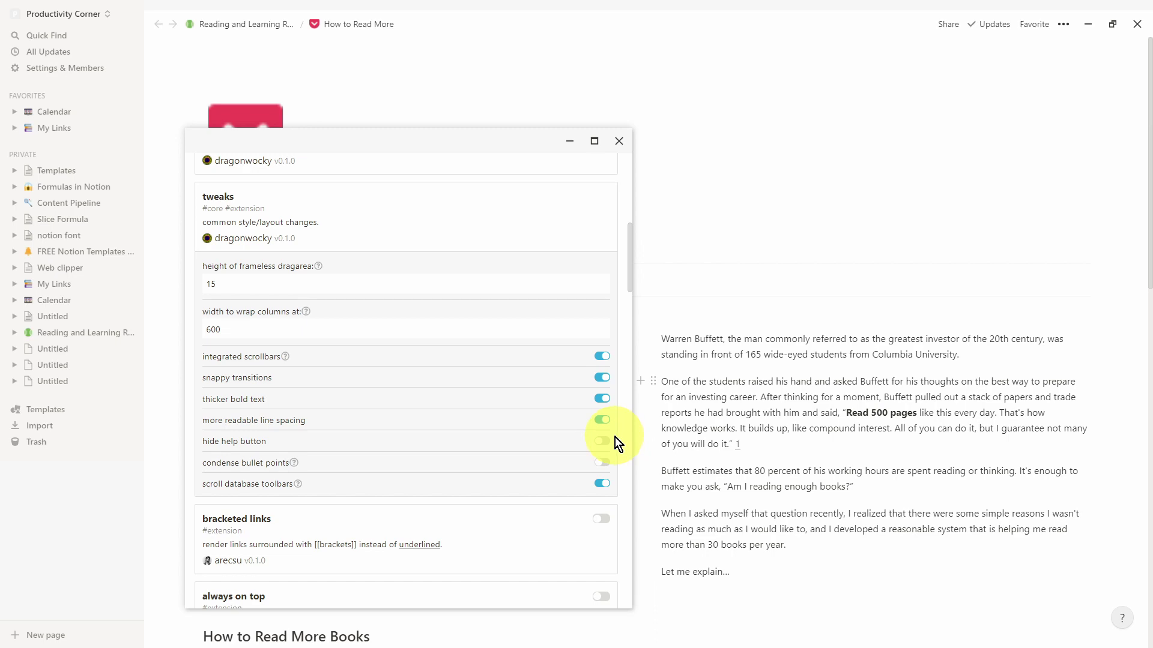
pyautogui.click(600, 449)
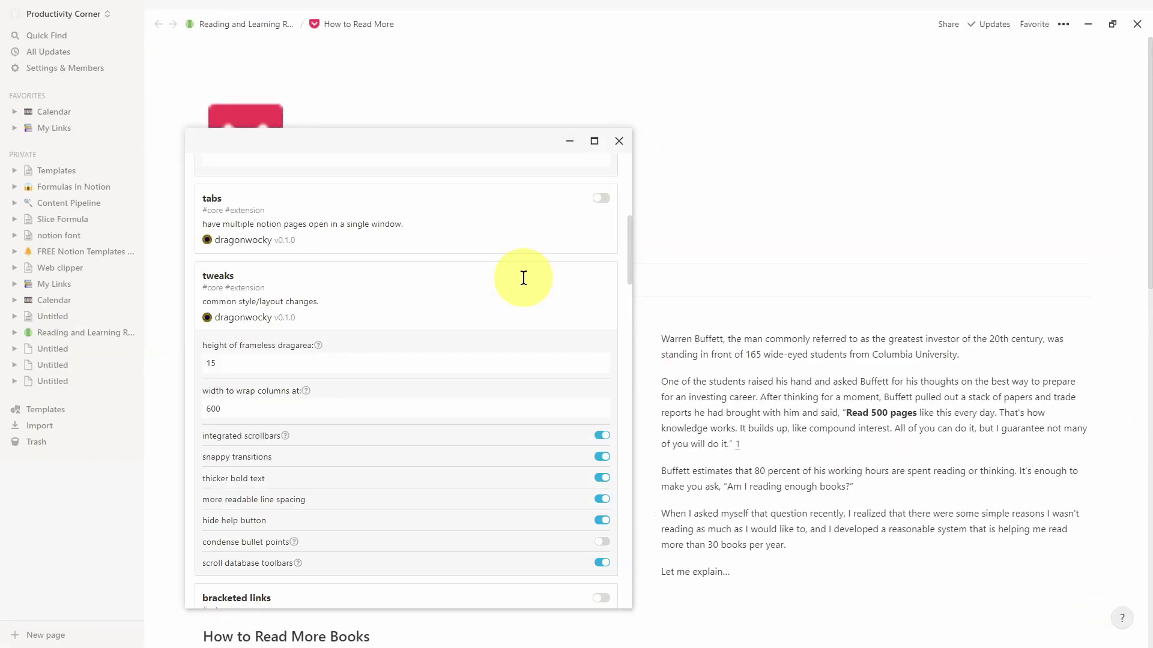
pyautogui.scroll(6, 523, 277)
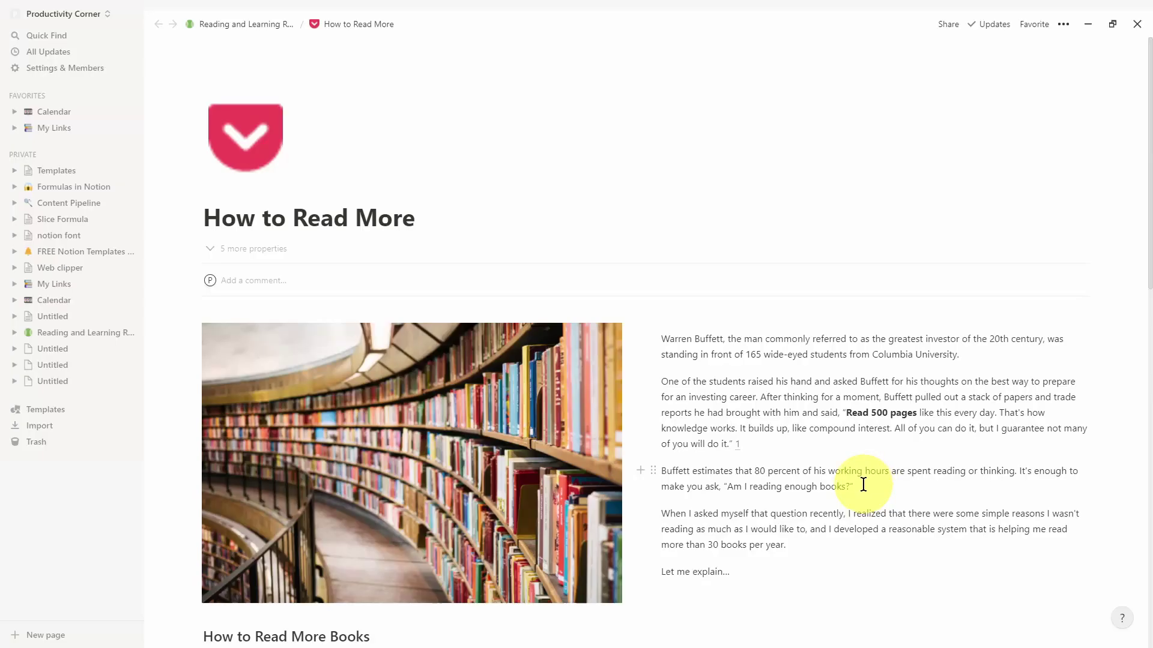
# Step: Select the paragraphs about the student's question and Buffett's 80 percent estimate
pyautogui.moveTo(863, 482); pyautogui.dragTo(672, 384)
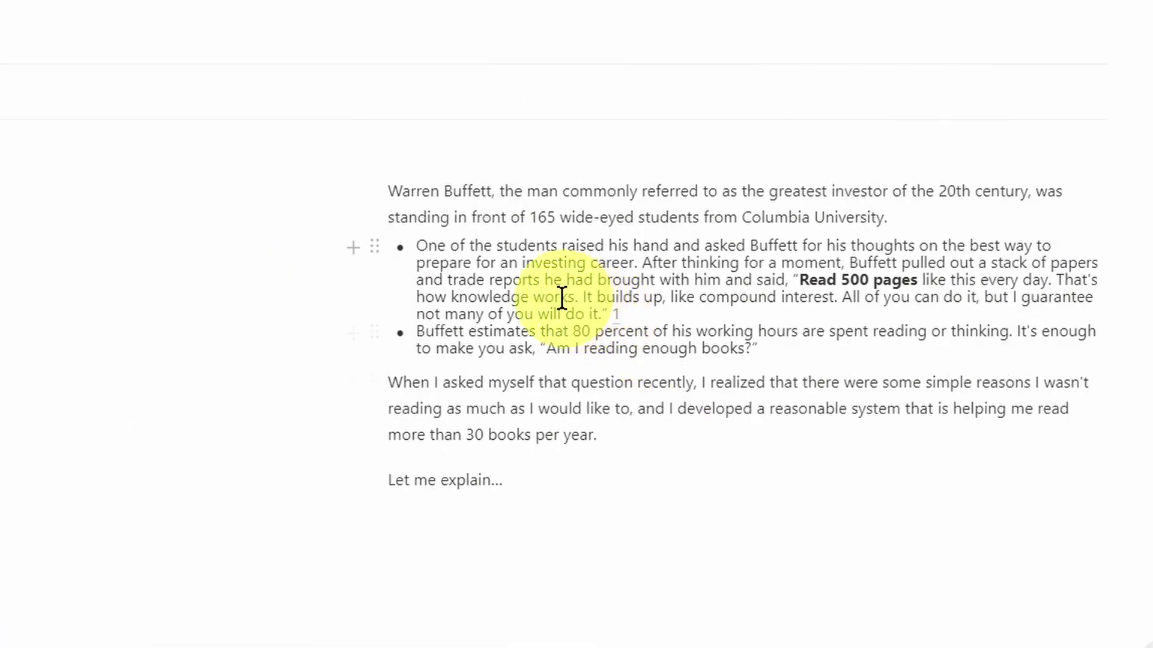
pyautogui.moveTo(494, 248); pyautogui.dragTo(535, 342)
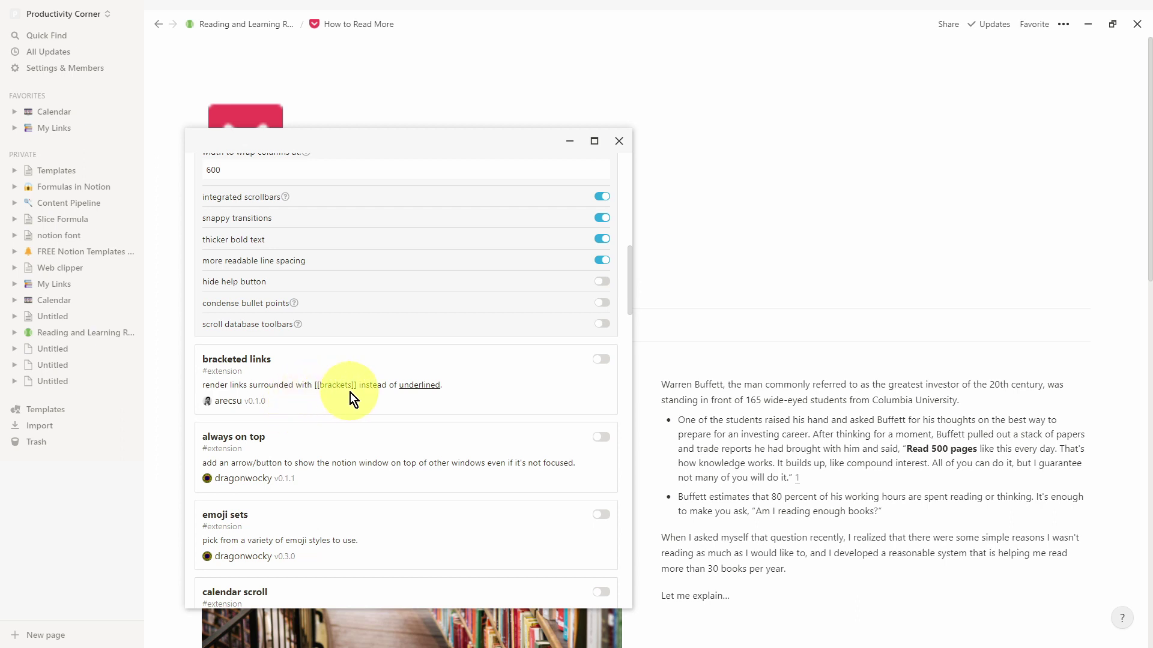
# Step: Link 'Warren Buffett' to the pasted URL and enable the bracketed links extension
pyautogui.click(728, 386)
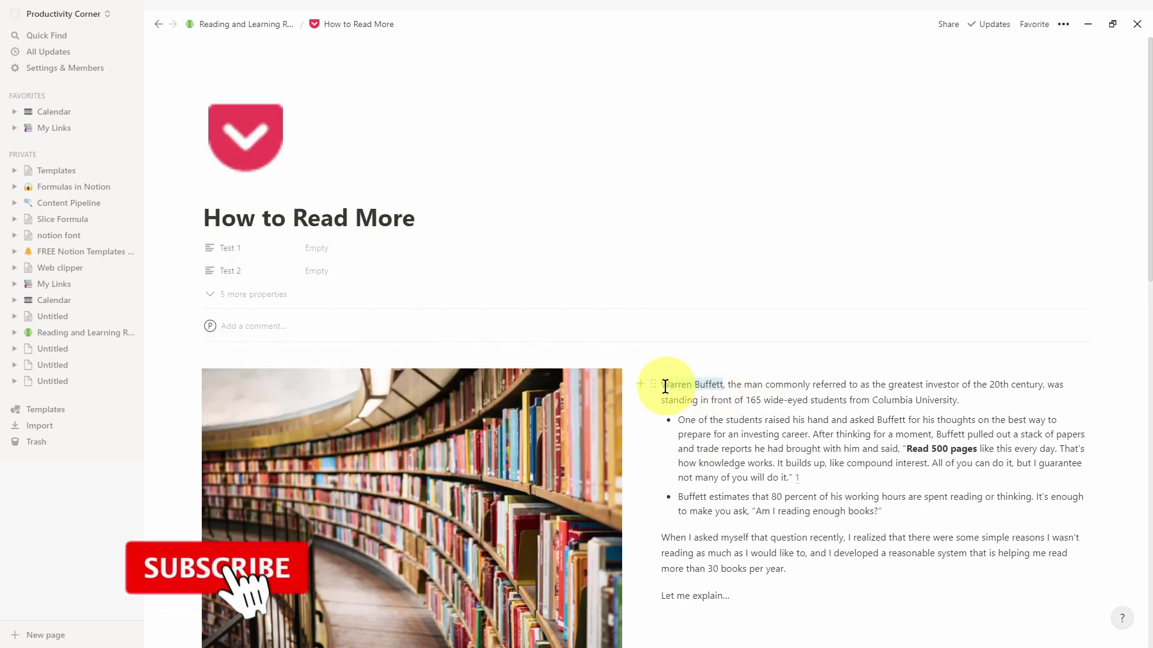
pyautogui.moveTo(662, 386); pyautogui.dragTo(715, 374)
pyautogui.click(704, 367)
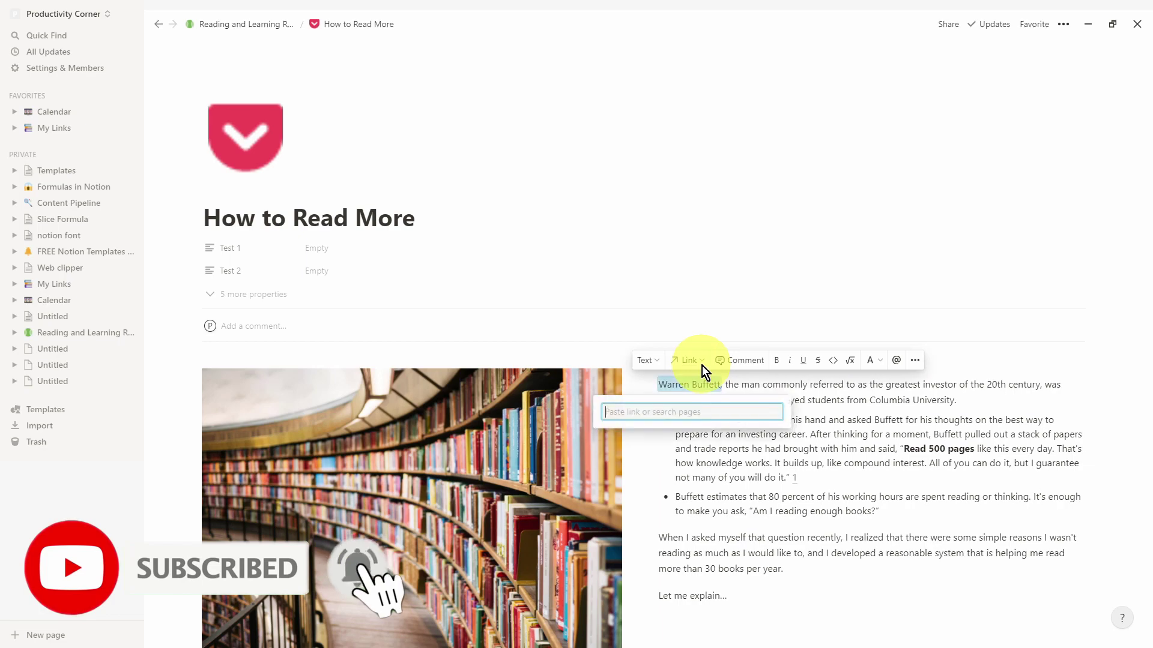
pyautogui.hotkey('ctrl', 'v')
pyautogui.press('Return')
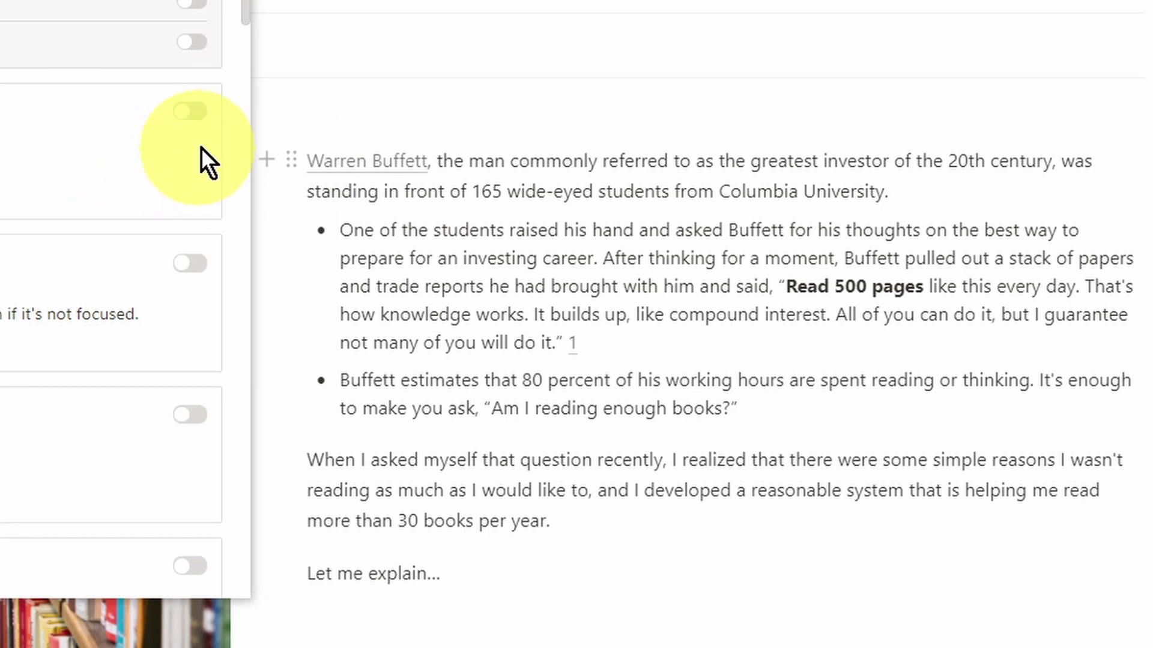
pyautogui.click(192, 113)
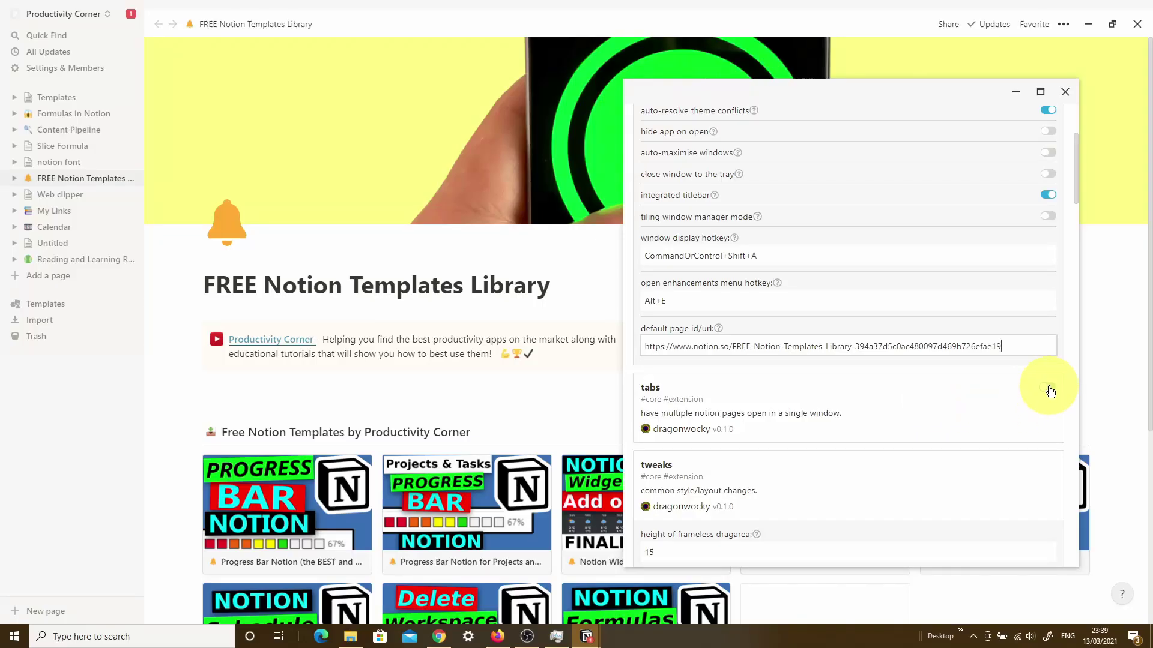
# Step: Turn on the tabs extension and review its Alt modifier and CommandOrControl+T/W keybindings
pyautogui.click(1048, 389)
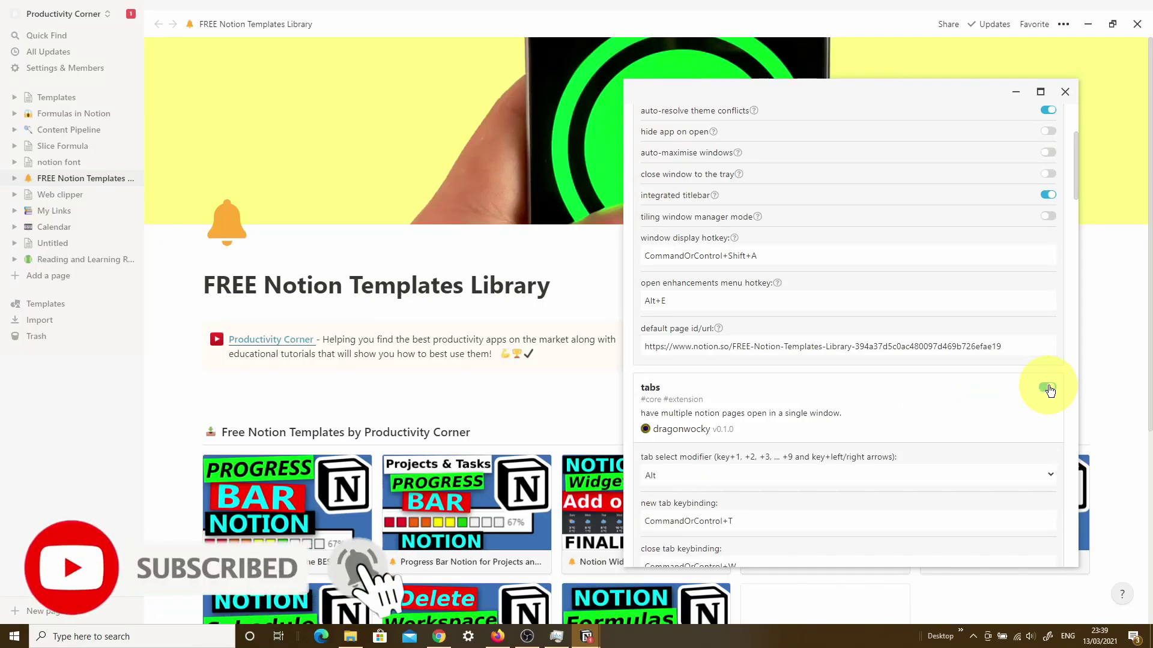
pyautogui.scroll(-3, 1049, 390)
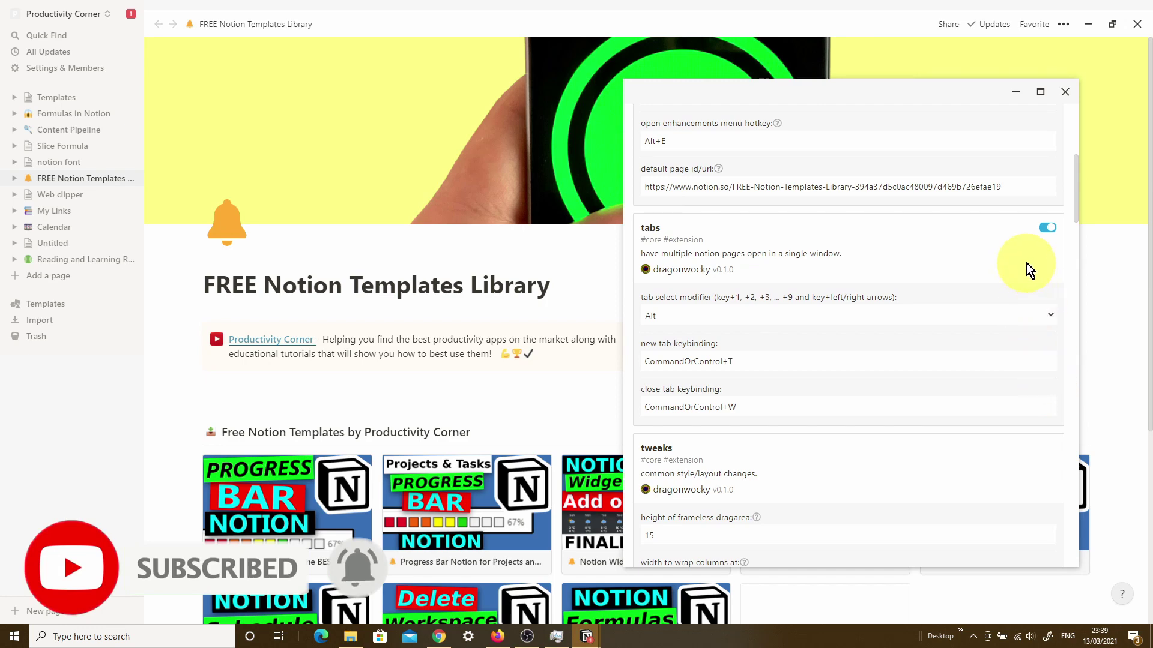